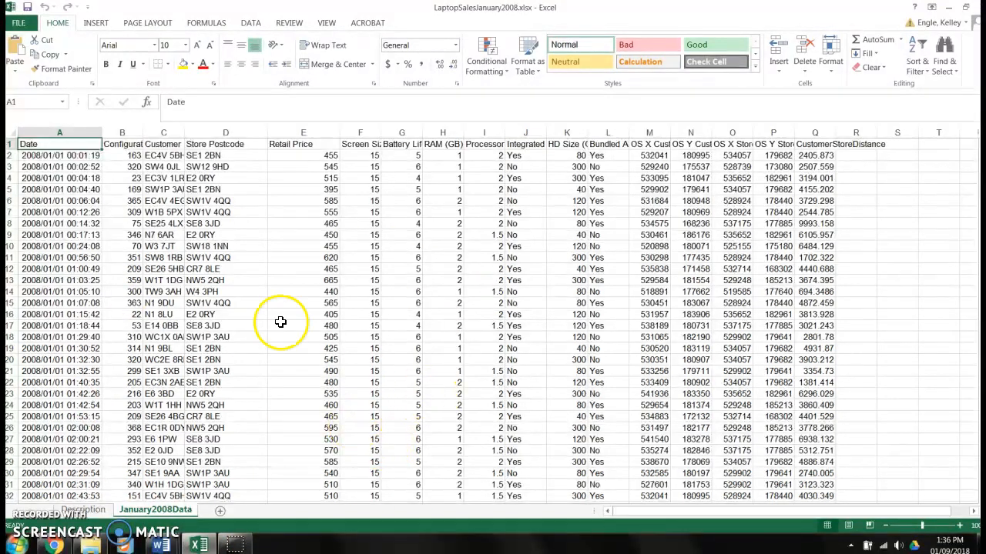
- Convert the laptop sales data range A1:Q7957 into a table with headers
left_click(175, 236)
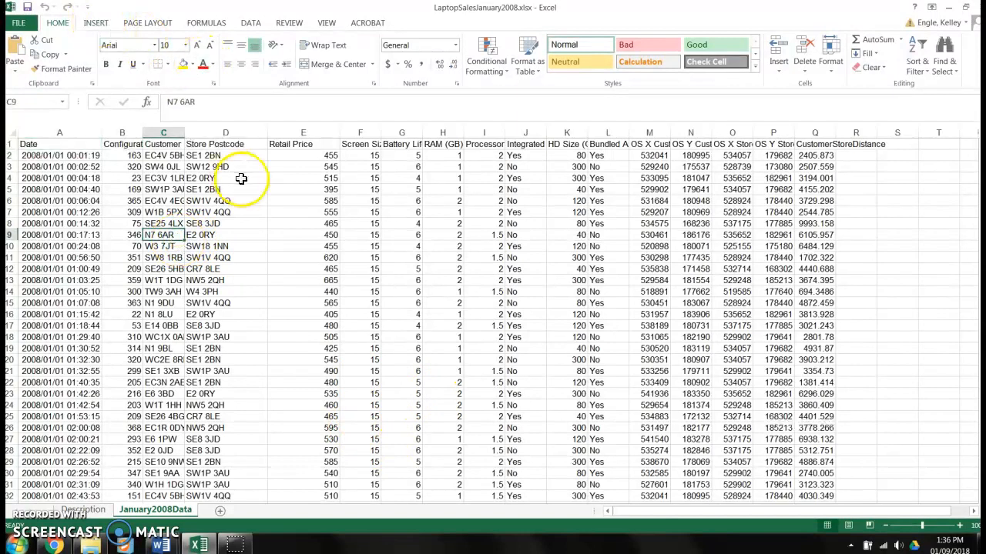
left_click(98, 25)
left_click(105, 48)
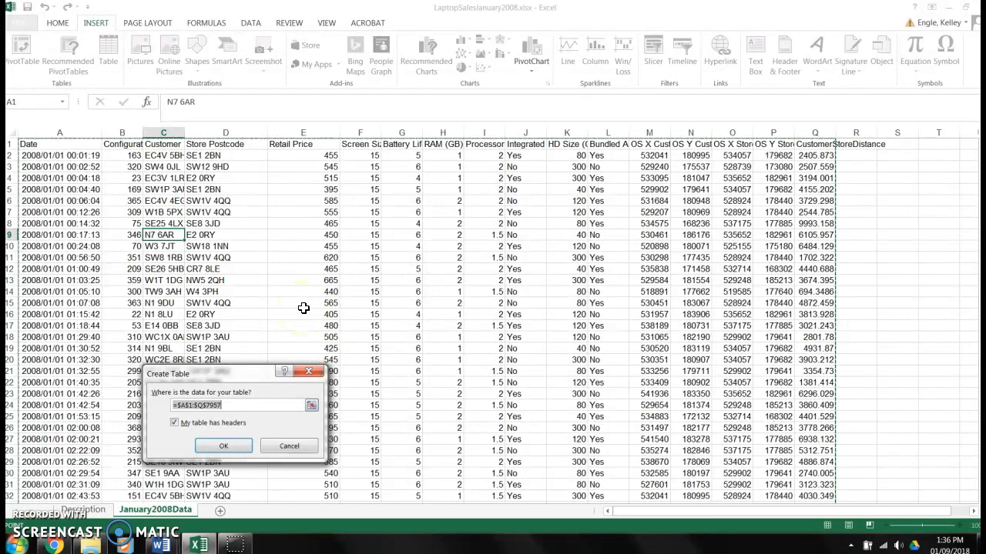
left_click(224, 445)
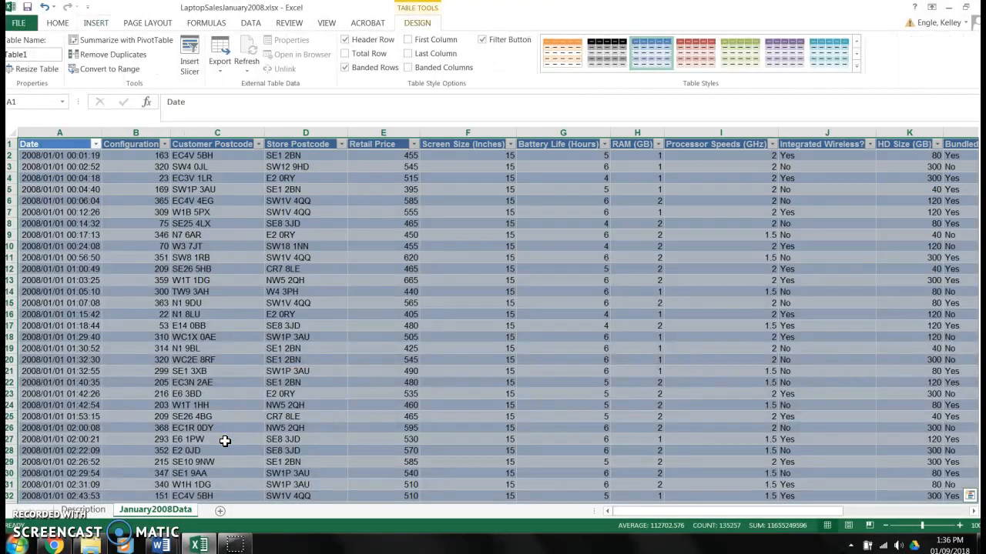
left_click(352, 311)
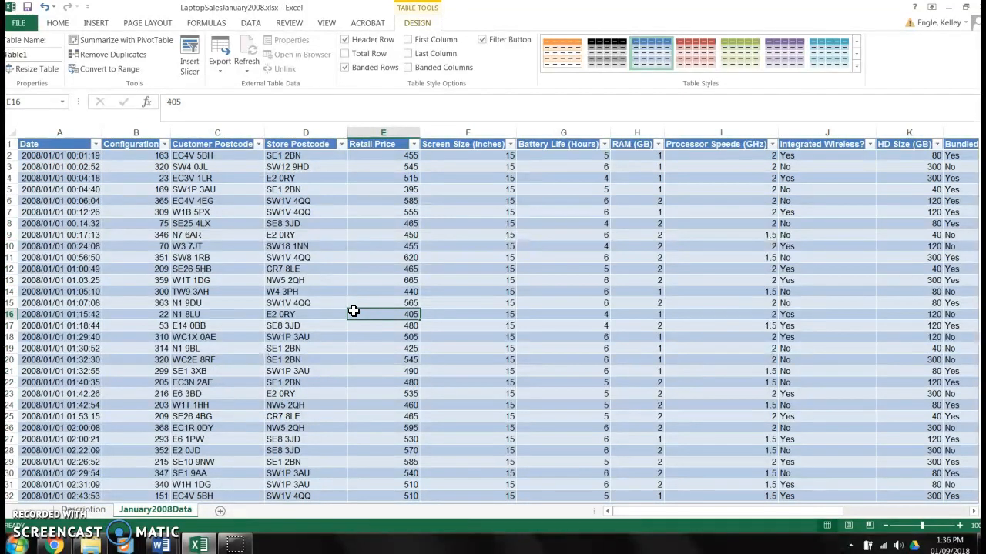
- Review the table's column headings in order, from Date through Retail Price and RAM (GB) to CustomerStoreDistance
key("Left")
key("Left")
key("Left")
key("Left")
key("Up")
key("Up")
key("Up")
key("Up")
key("Up")
key("Up")
key("Up")
key("Up")
key("Up")
key("Up")
key("Up")
key("Up")
key("Up")
key("Up")
key("Up")
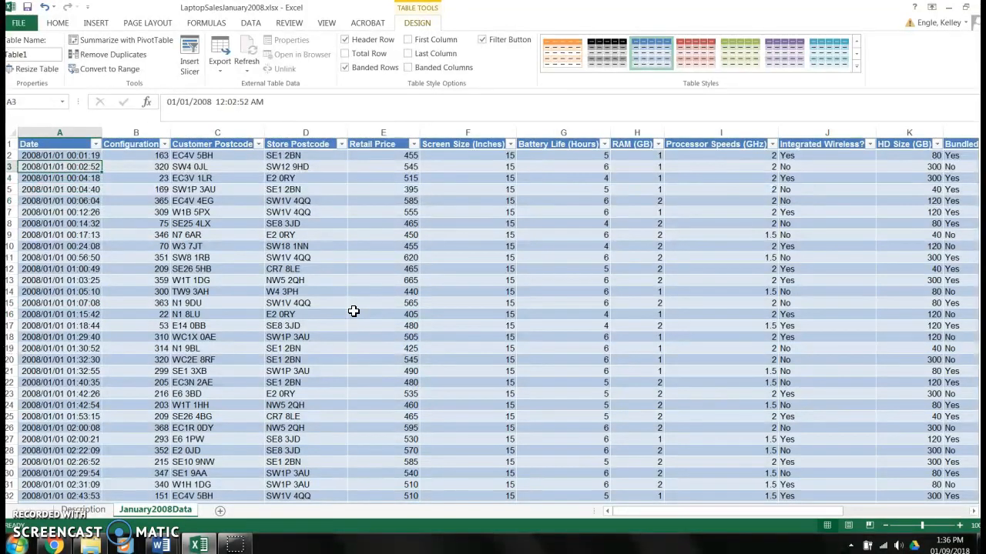
key("Right")
key("Right")
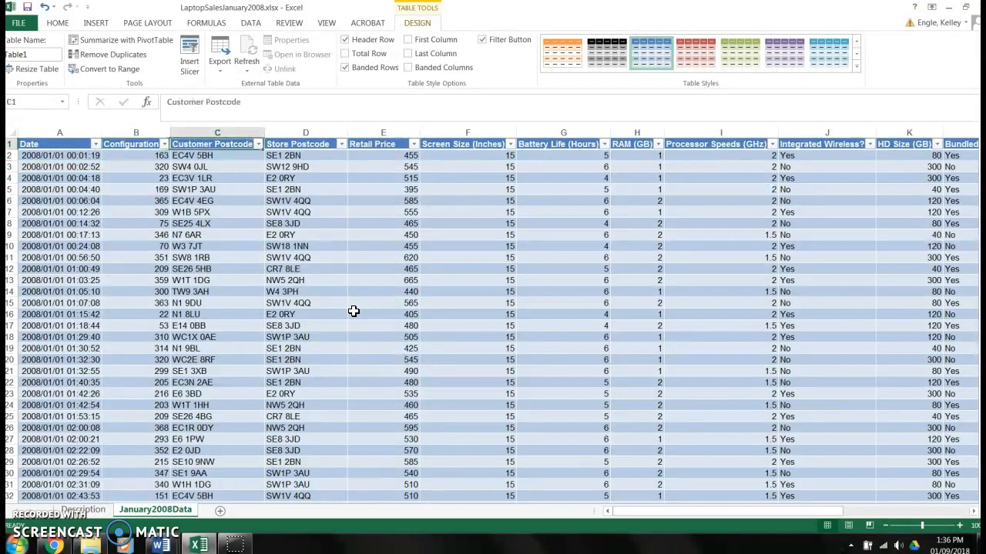
key("Right")
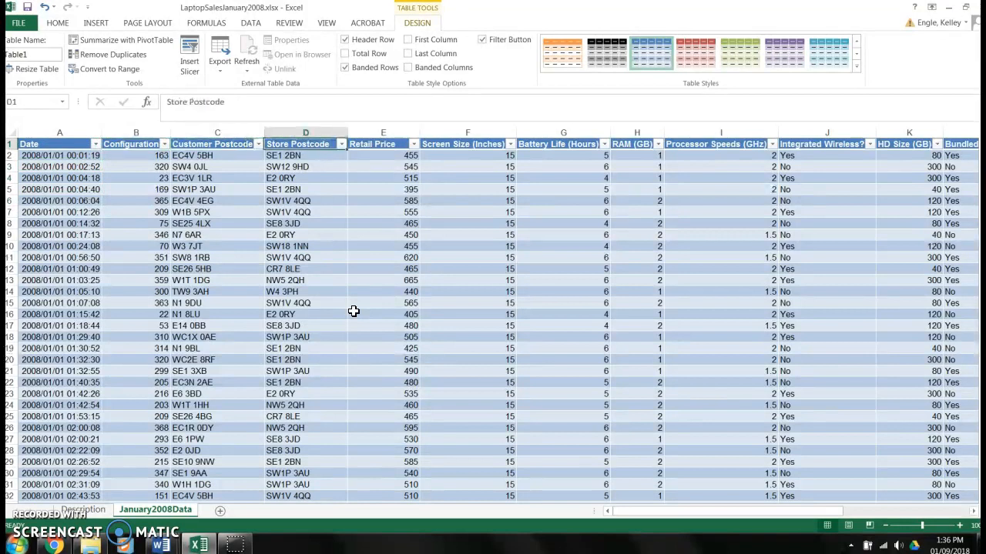
key("Right")
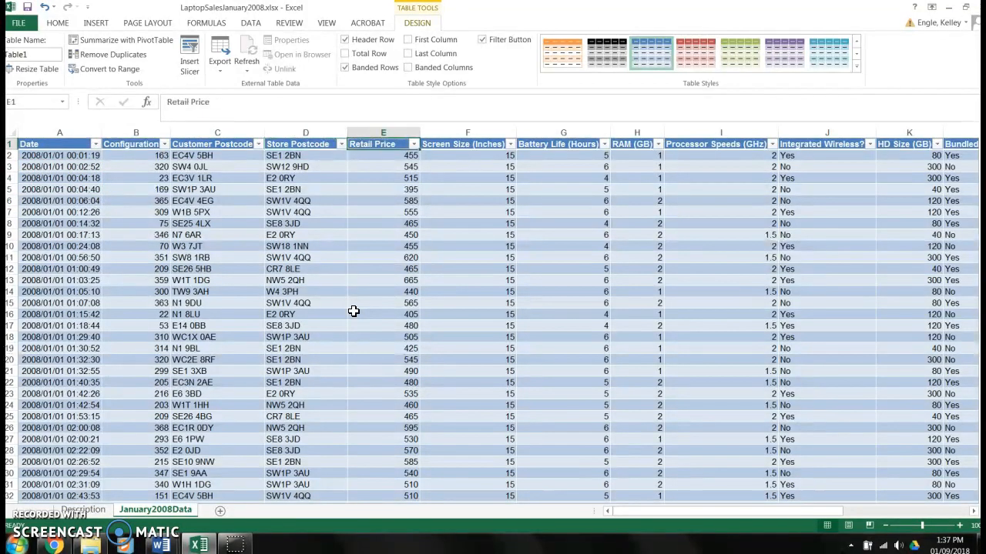
key("Right")
key("Right")
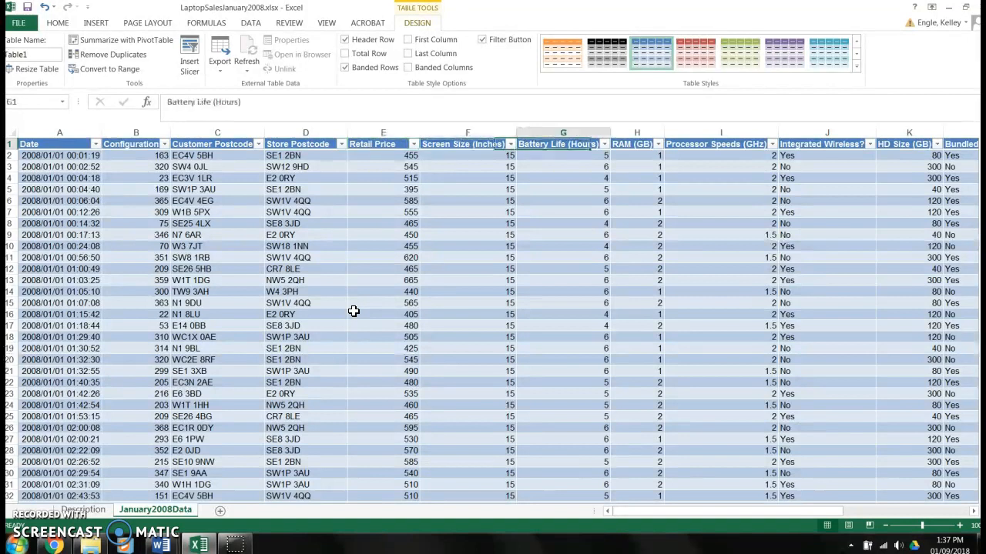
key("Right")
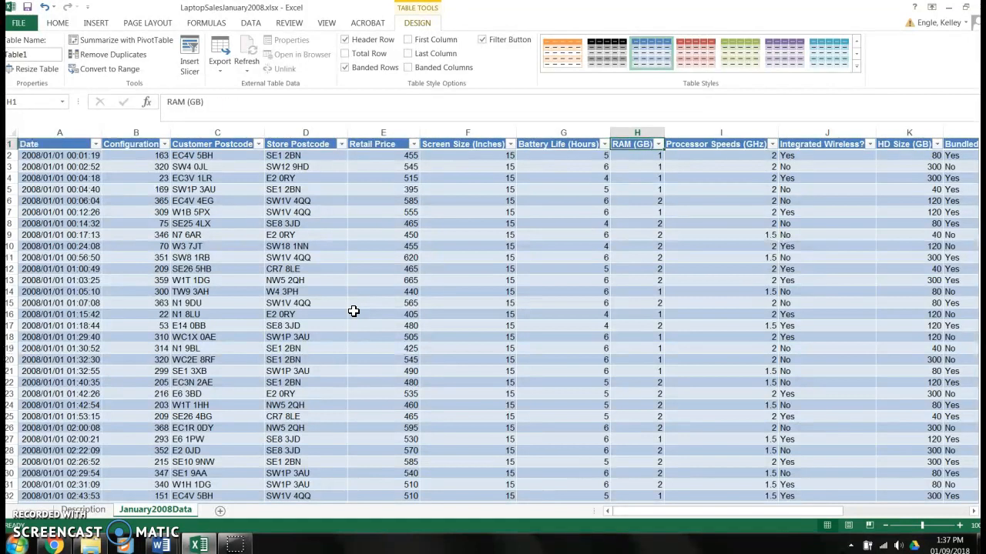
key("Right")
key("Right")
key("Right")
key("Right")
key("Right")
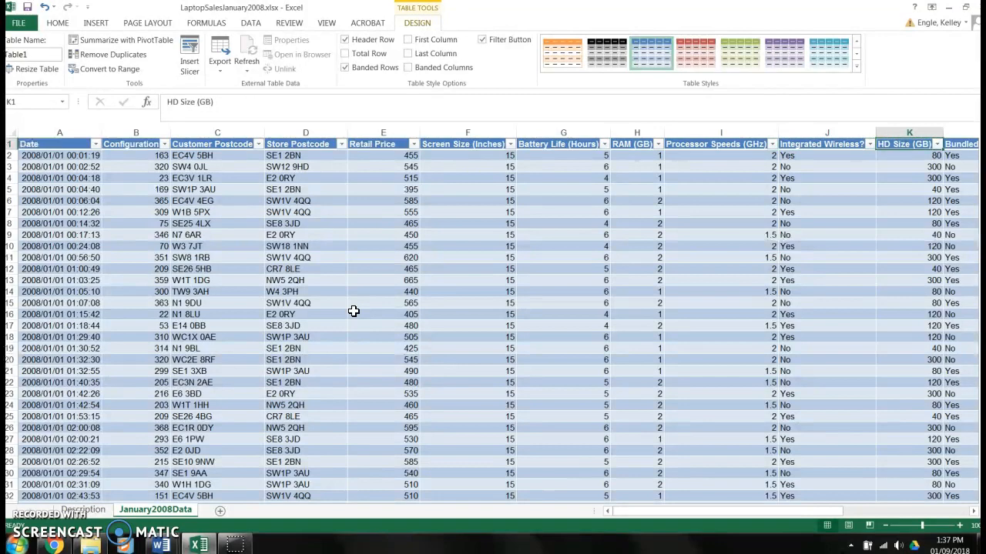
key("Right")
key("Right")
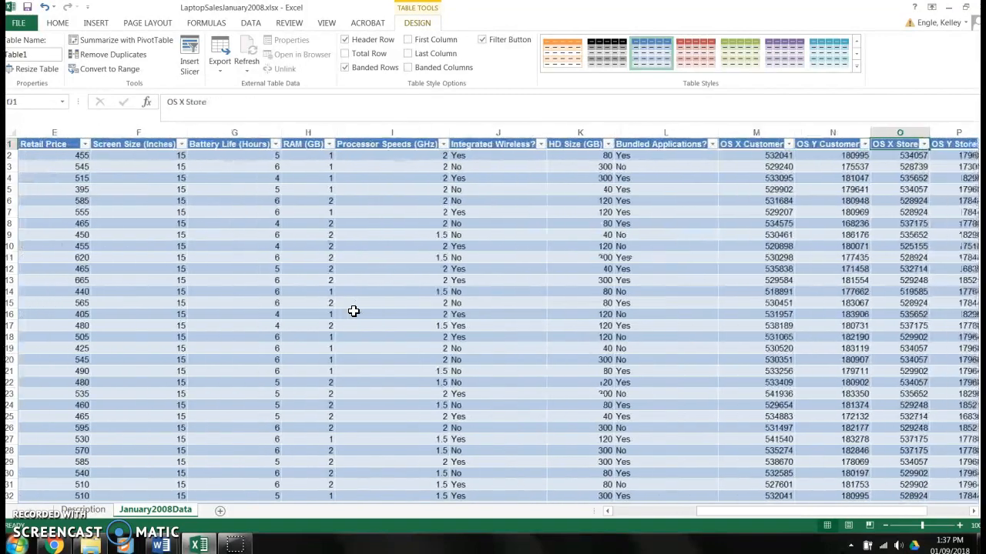
key("Right")
key("Right")
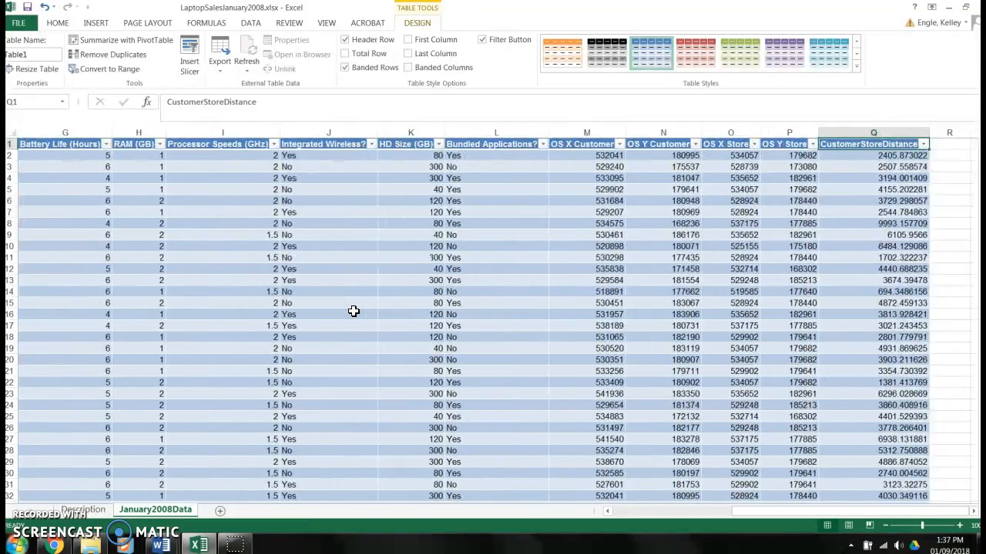
- Go back through the column headings from CustomerStoreDistance past OS X Customer to Customer Postcode
key("Left")
key("Left")
key("Left")
key("Left")
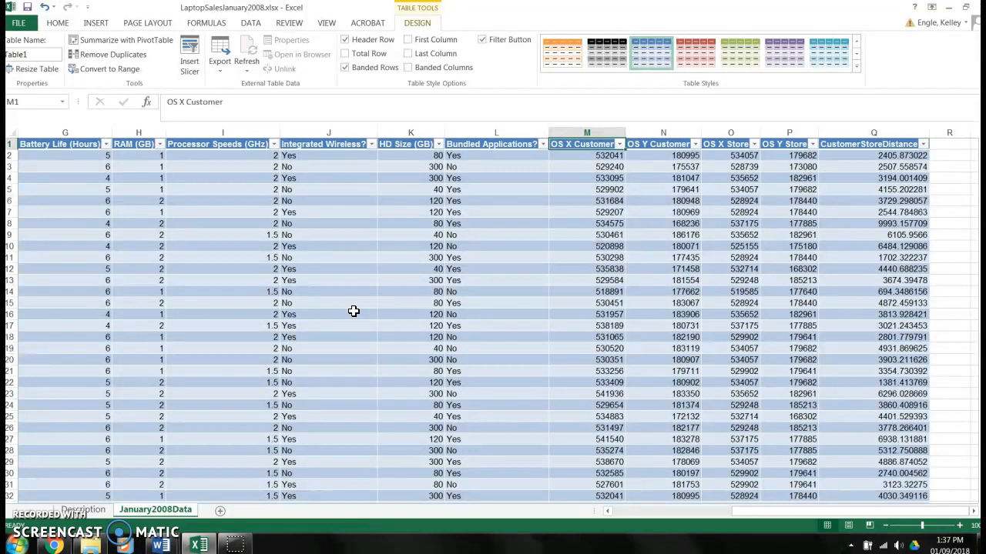
key("Left")
key("Left")
key("Left")
key("Left")
key("Left")
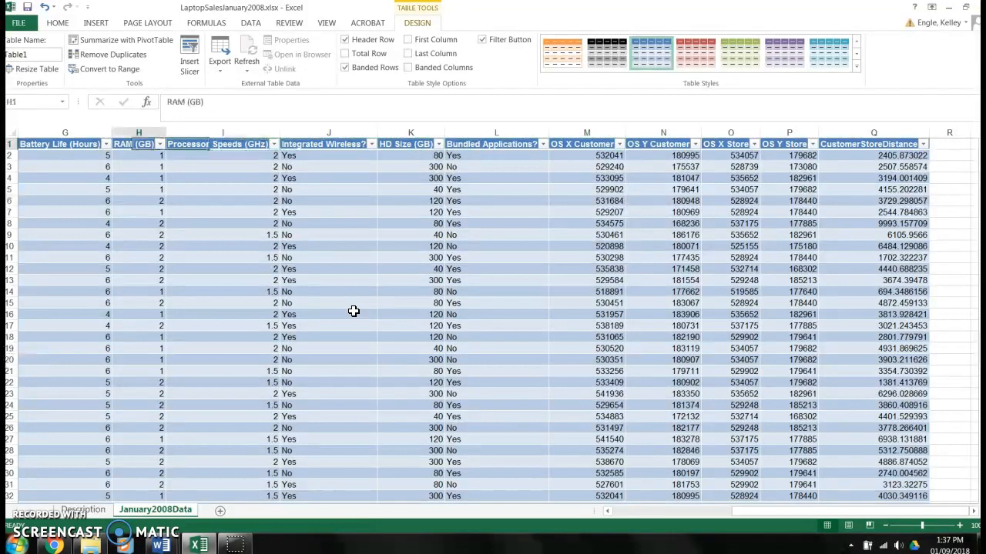
key("Left")
key("Left")
key("Left")
key("Left")
key("Left")
key("Left")
key("Left")
key("Right")
key("Right")
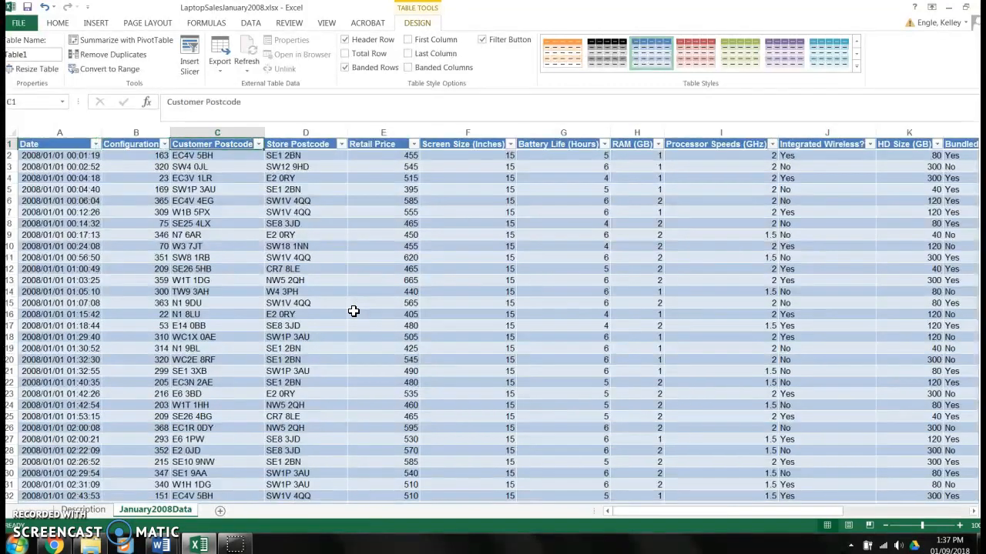
- Sort the table by Store Postcode from A to Z
key("Right")
left_click(323, 155)
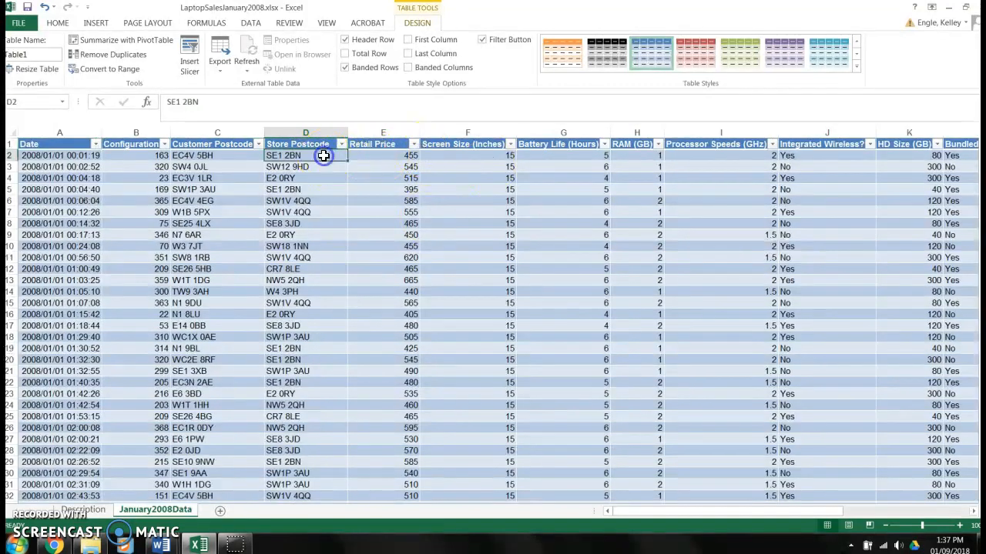
left_click(341, 144)
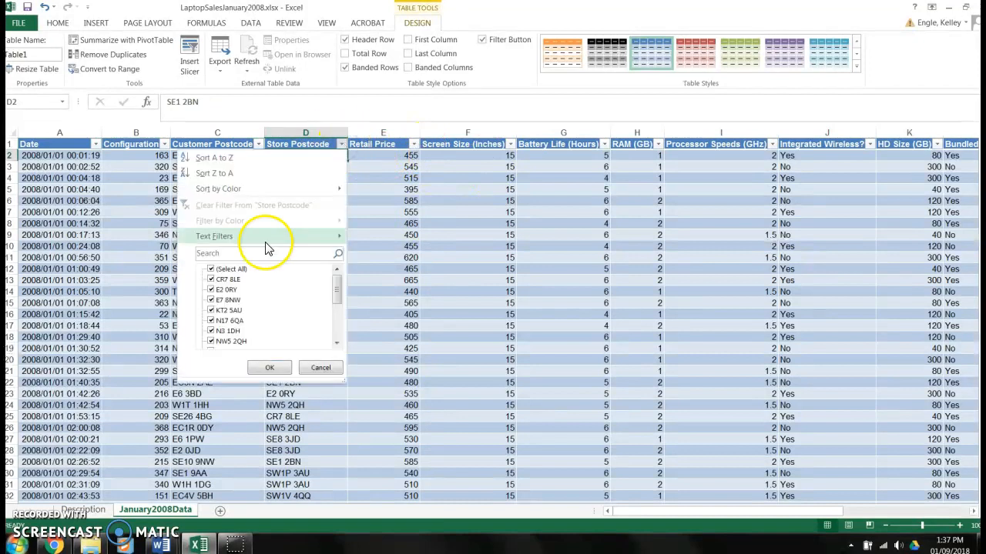
left_click(220, 159)
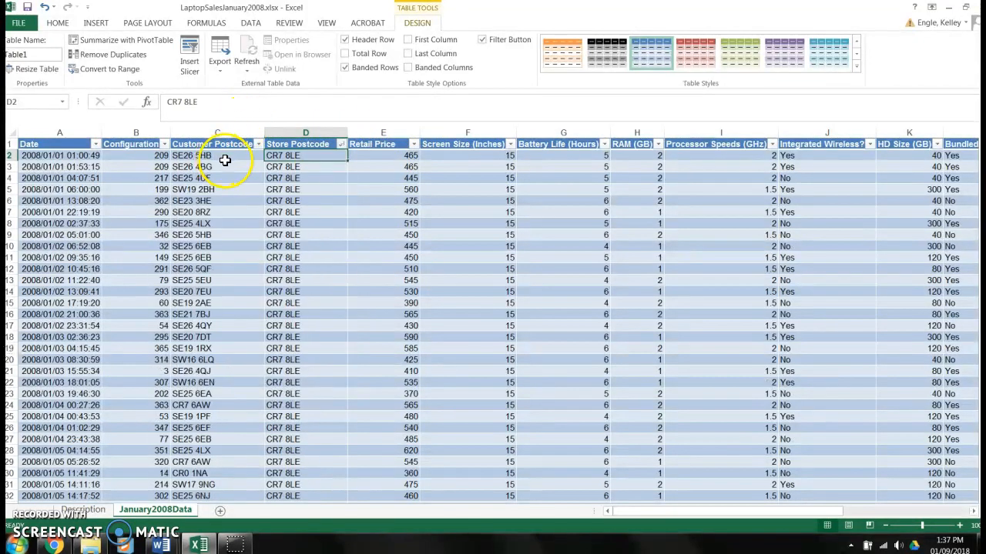
- Look down the Store Postcode column to examine how the sorted records are grouped by store
left_click(344, 309)
key("Down")
key("Down")
key("Down")
key("Down")
key("Down")
key("Down")
key("Down")
key("Down")
key("Down")
key("Down")
key("Down")
key("Down")
key("Down")
key("Down")
key("Down")
key("Down")
key("Down")
key("Down")
key("Down")
key("Down")
key("Down")
key("Down")
key("Down")
key("Down")
key("Down")
key("Down")
key("Down")
key("Down")
key("Down")
key("Down")
key("Down")
key("Down")
key("Down")
key("Down")
key("Down")
key("Down")
key("Down")
key("Down")
key("Down")
key("Down")
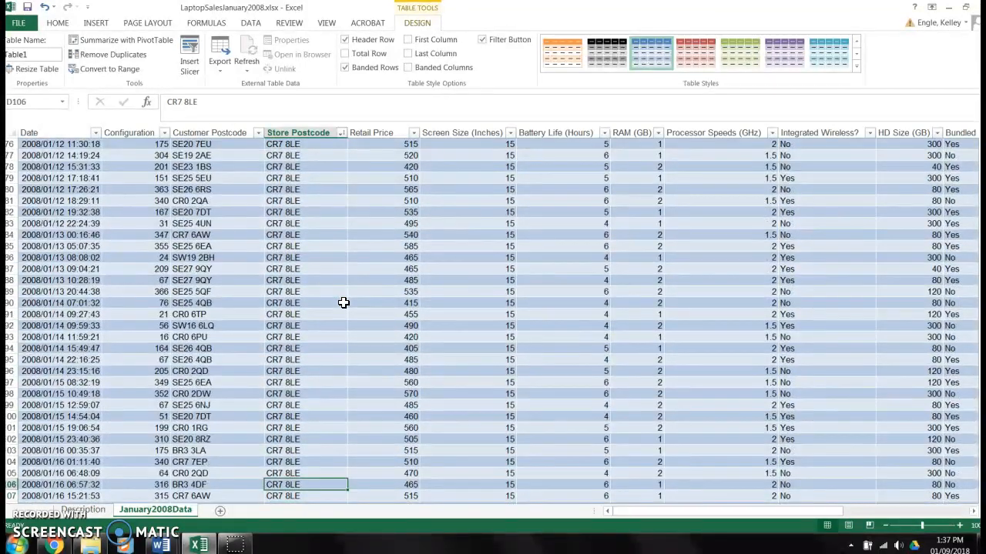
- Filter the Store Postcode column to show only the records for store CR7 8LE
left_click(340, 132)
left_click(224, 258)
left_click(225, 268)
left_click(264, 358)
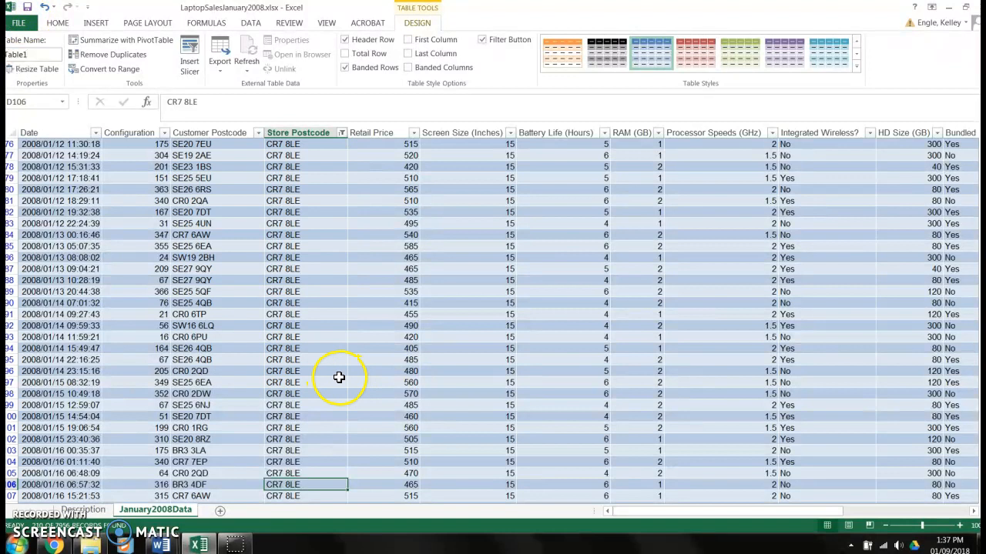
- Add a total row to the table and go to its cell in the Store Postcode column
left_click(371, 54)
left_click(285, 315)
key("Down")
key("Down")
key("Down")
key("Down")
key("Down")
key("Down")
key("Down")
key("Down")
key("Down")
key("Down")
key("Down")
key("Down")
key("Down")
key("Down")
key("Down")
key("Down")
key("Down")
key("Down")
key("Down")
key("Down")
key("Down")
key("Down")
key("Down")
key("Down")
key("Down")
key("Down")
key("Down")
key("Down")
key("Down")
key("Down")
key("Down")
key("Down")
key("Down")
key("Down")
key("Down")
key("Down")
key("Down")
key("Down")
key("Down")
key("Down")
key("Down")
key("Down")
key("Down")
key("Down")
key("Down")
key("Down")
key("Down")
key("Down")
key("Down")
key("Down")
key("Down")
key("Down")
key("Down")
key("Down")
key("Down")
key("Down")
key("Down")
key("Down")
key("Down")
key("Down")
key("ctrl+Down")
key("Up")
key("Up")
key("Up")
key("Up")
key("Up")
key("Up")
key("Up")
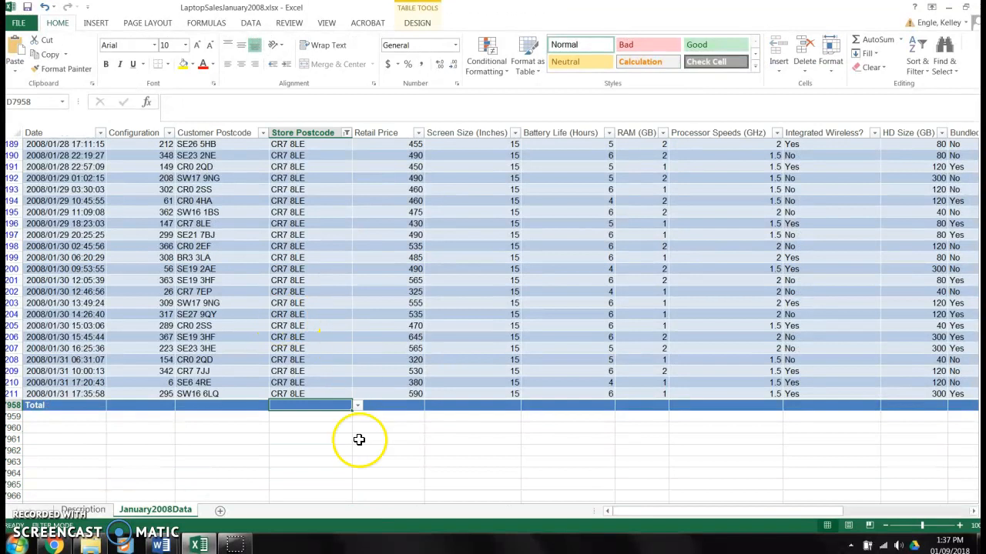
- Set the Store Postcode column's total cell to Count
left_click(357, 405)
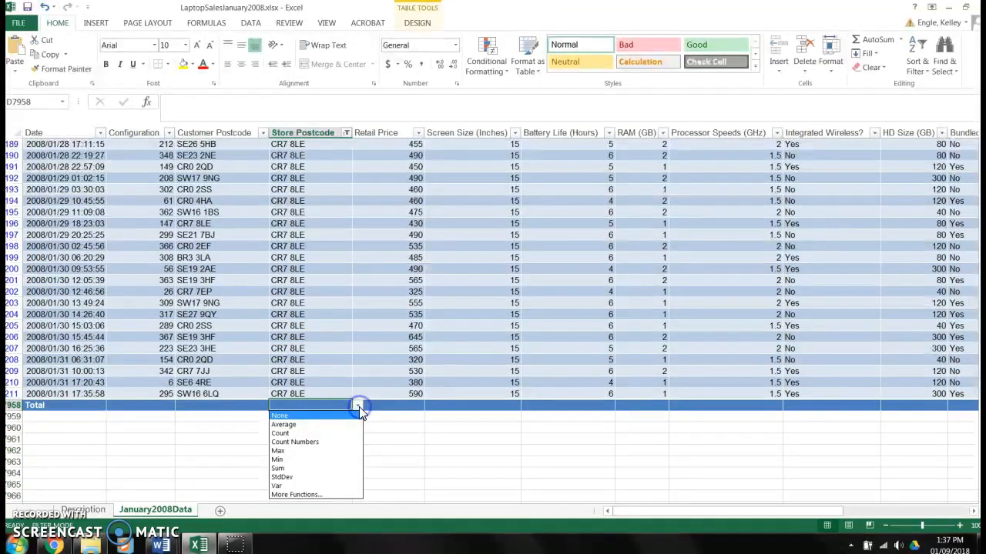
left_click(321, 433)
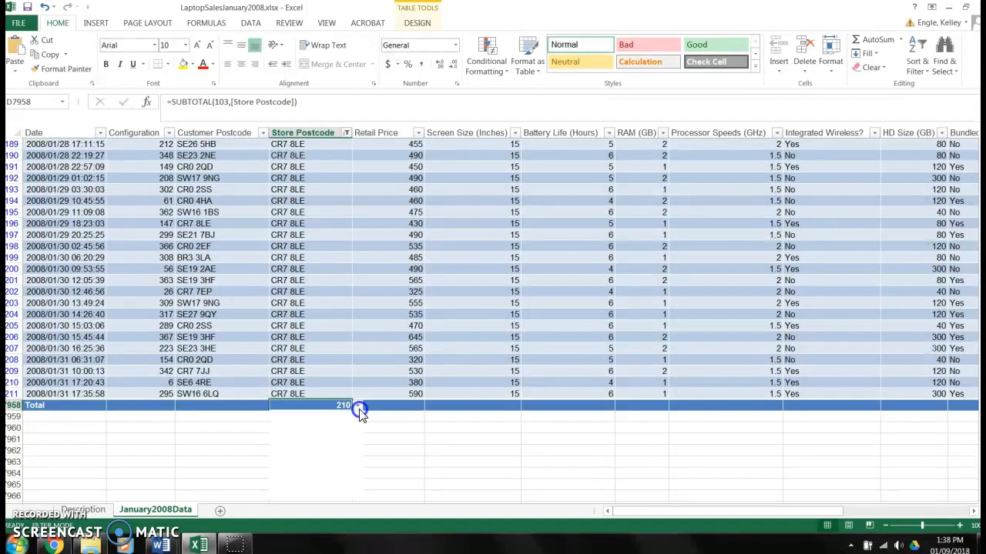
left_click(357, 406)
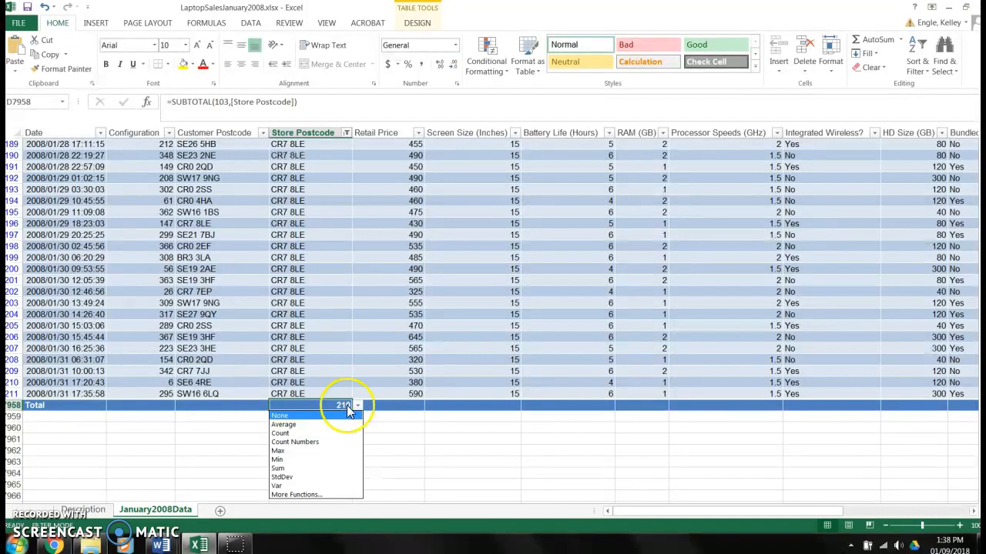
left_click(414, 403)
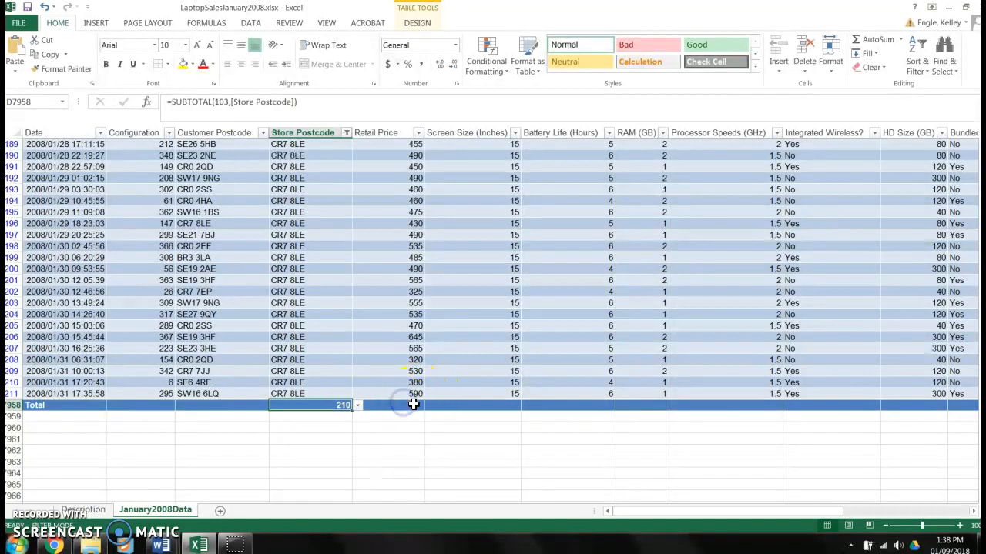
- Calculate the Average of the Retail Price column in the total row
left_click(413, 402)
left_click(429, 405)
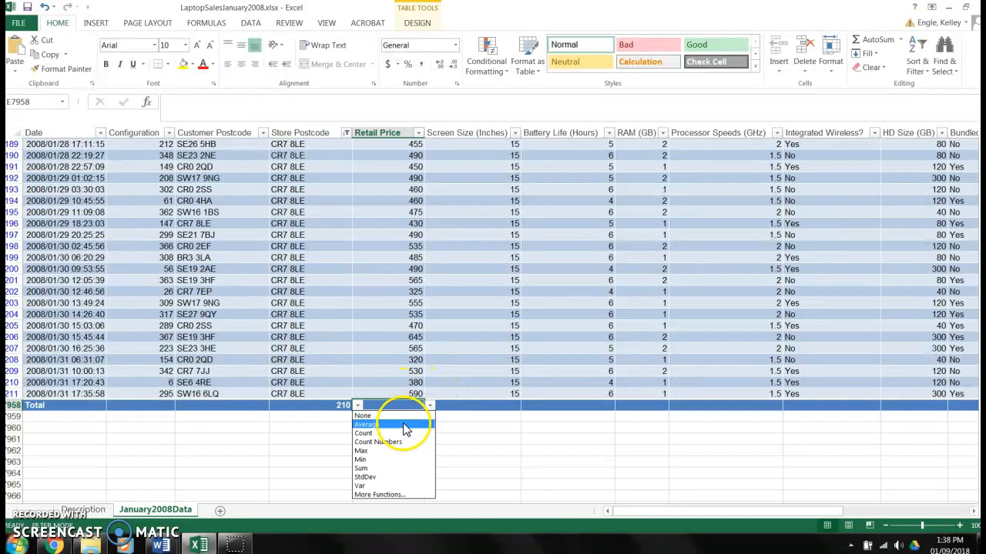
left_click(406, 427)
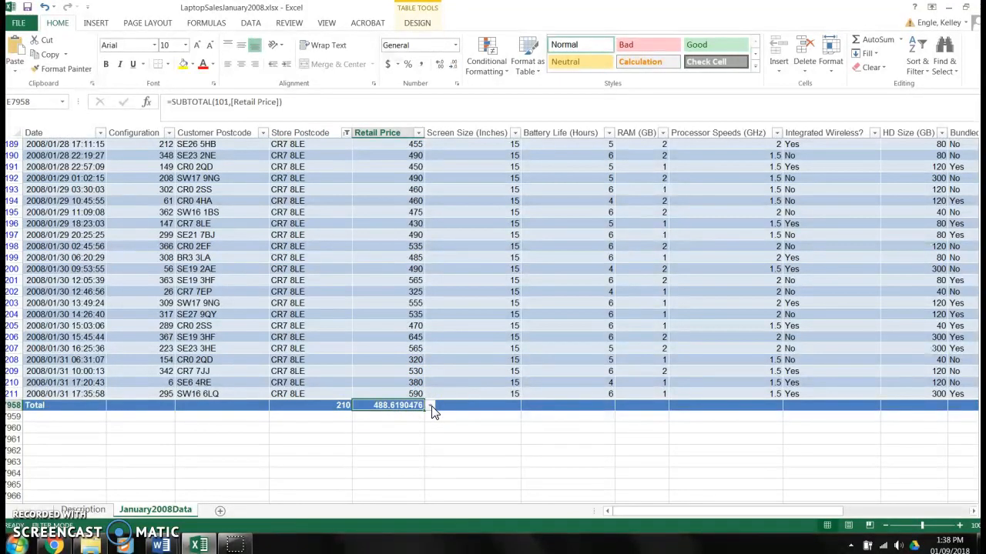
- Set the Retail Price column's total cell to Sum
left_click(430, 407)
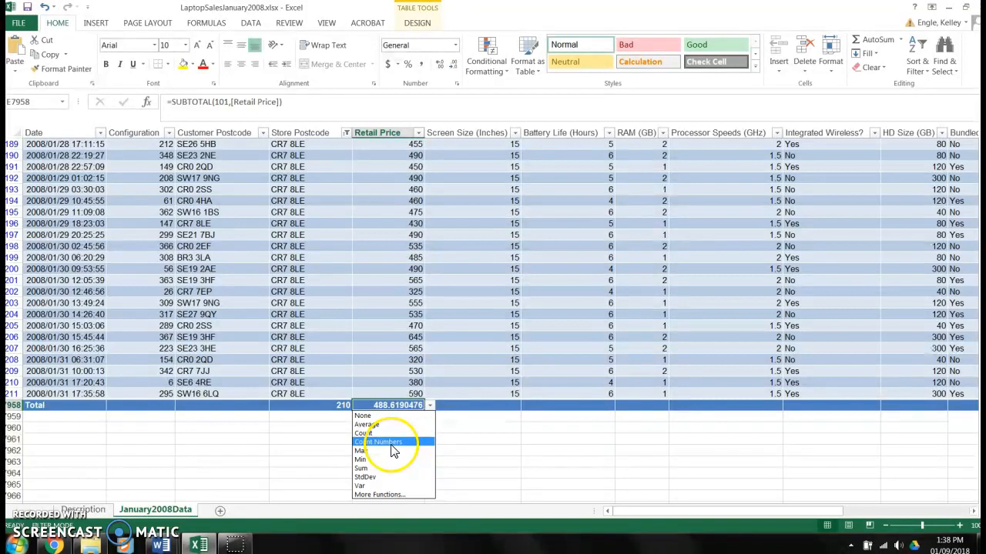
left_click(375, 469)
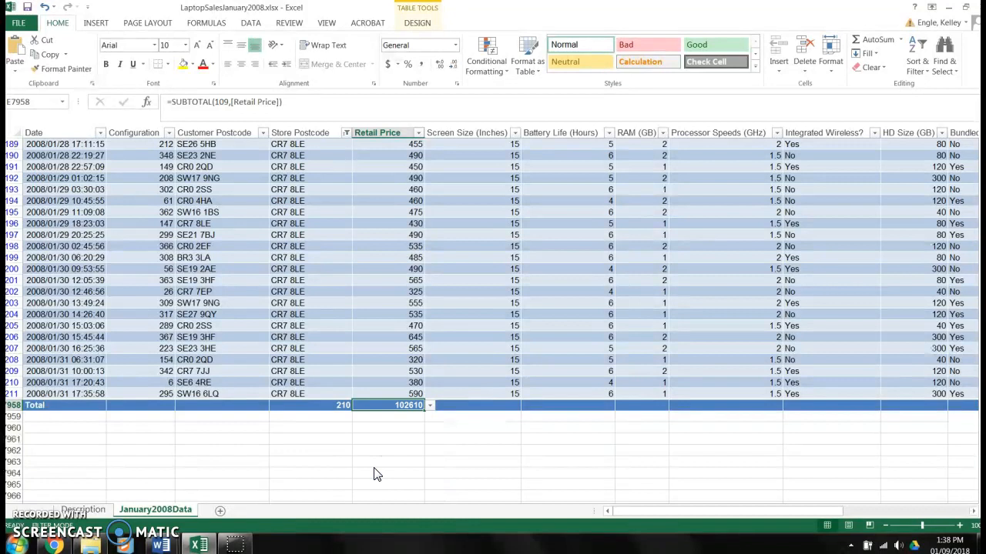
- Look back up the Store Postcode column through the filtered sales records for store CR7 8LE
left_click(395, 361)
key("Left")
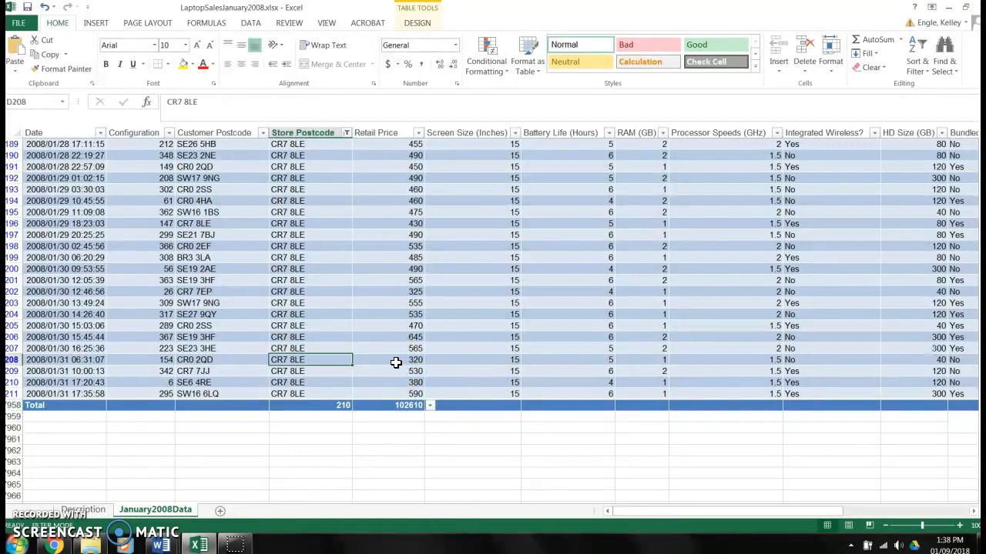
key("Up")
key("Up")
key("Up")
key("Up")
key("Up")
key("Up")
key("Up")
key("Up")
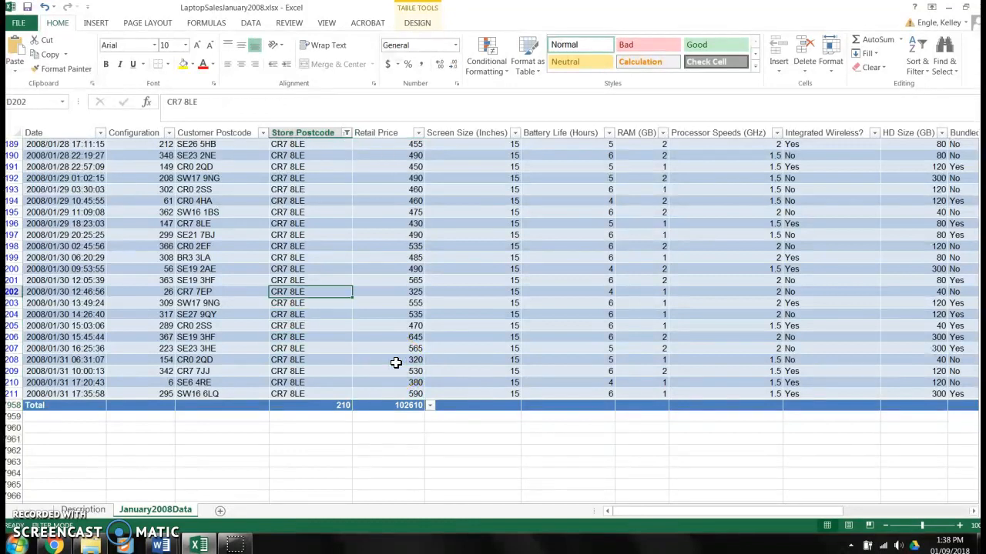
key("Up")
key("Up")
key("Up")
key("Up")
key("Up")
key("Up")
key("Up")
key("Up")
key("Up")
key("Up")
key("Up")
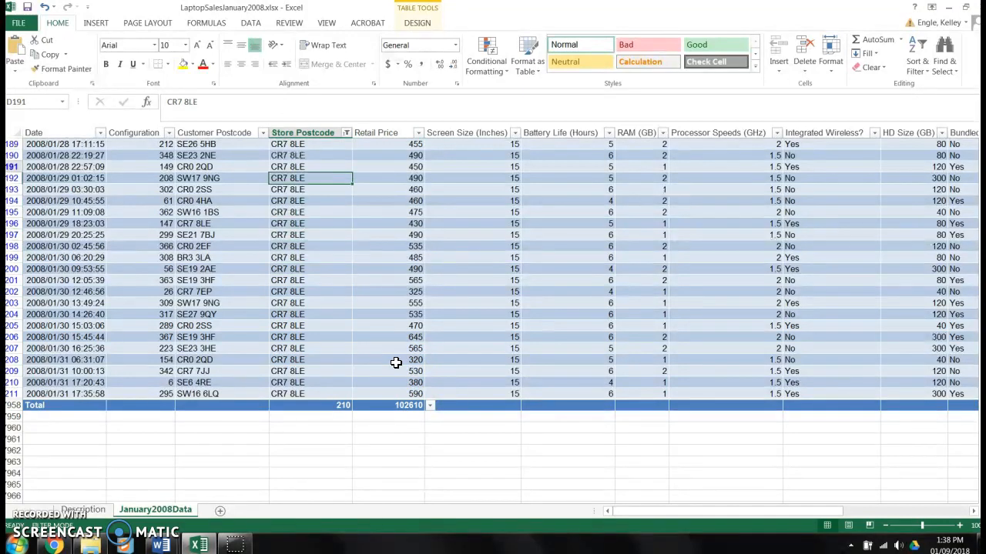
key("Up")
key("Up")
key("Up")
key("Up")
key("Up")
key("Up")
key("Up")
key("Up")
key("Up")
key("Up")
key("Up")
key("Up")
key("Up")
key("Up")
key("Up")
key("Up")
key("Up")
key("Up")
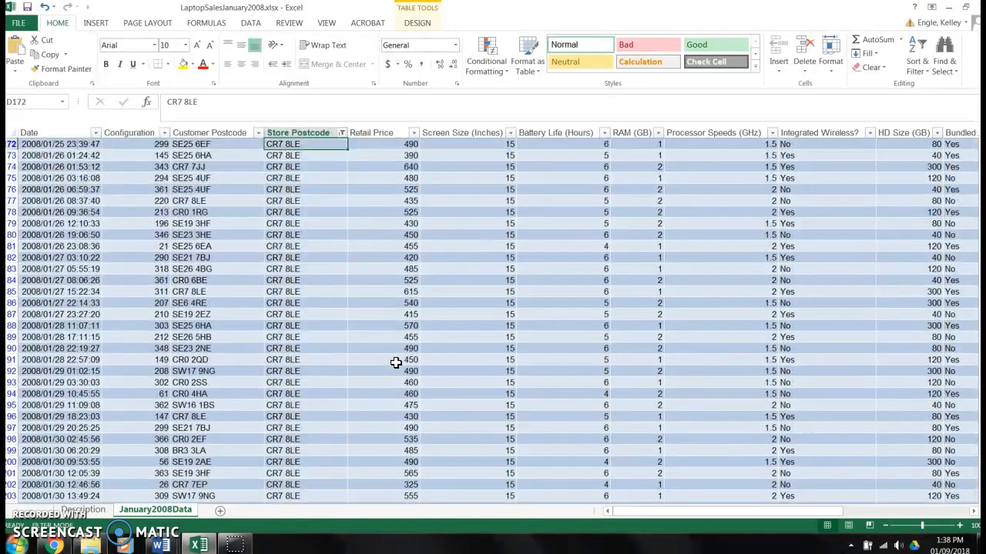
key("Up")
key("Up")
key("Up")
key("Up")
key("Up")
key("Up")
key("Up")
key("Up")
key("Up")
key("Up")
key("Up")
key("Up")
key("Up")
key("Up")
key("Up")
key("Up")
key("Up")
key("Up")
key("Up")
key("Up")
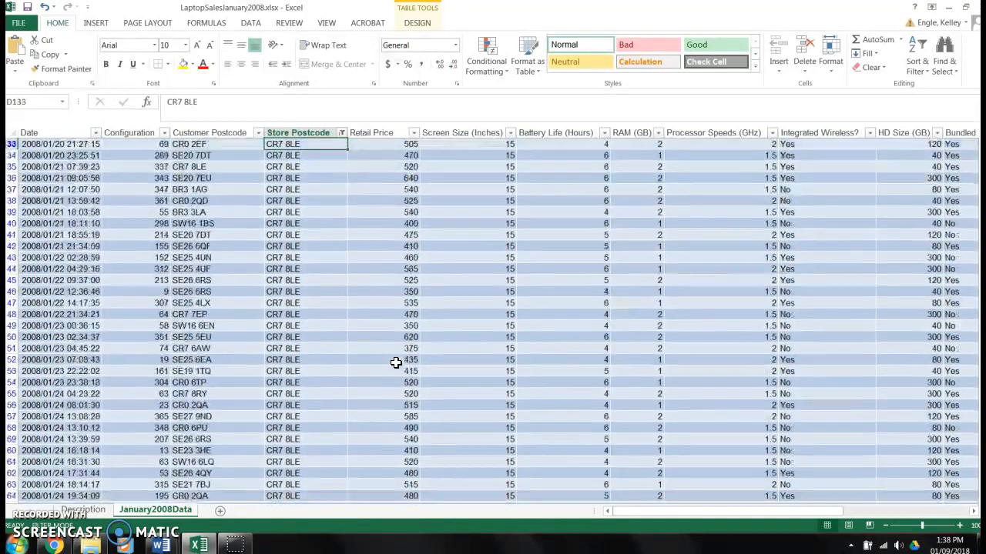
key("Up")
key("Up")
key("Up")
key("Up")
key("Up")
key("Up")
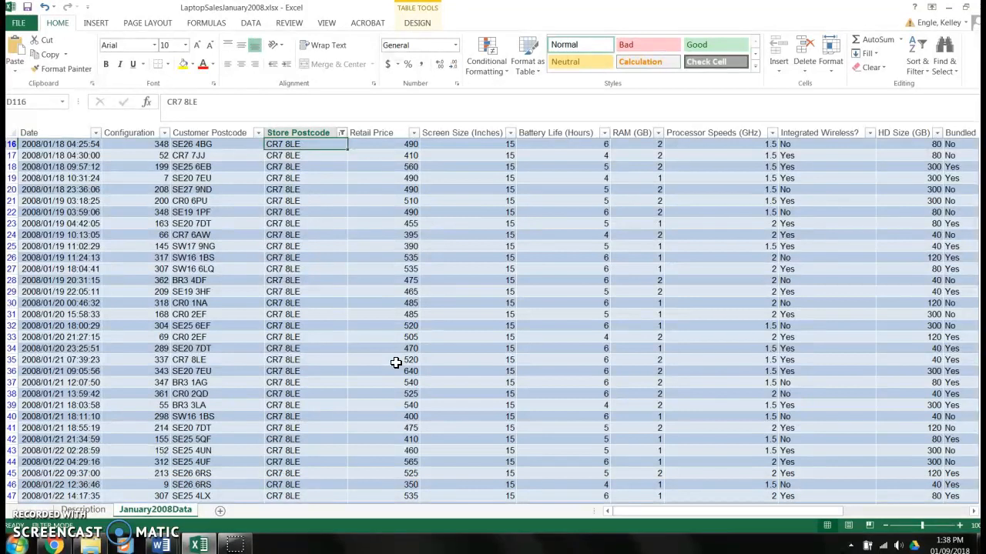
key("Up")
key("Up")
key("Up")
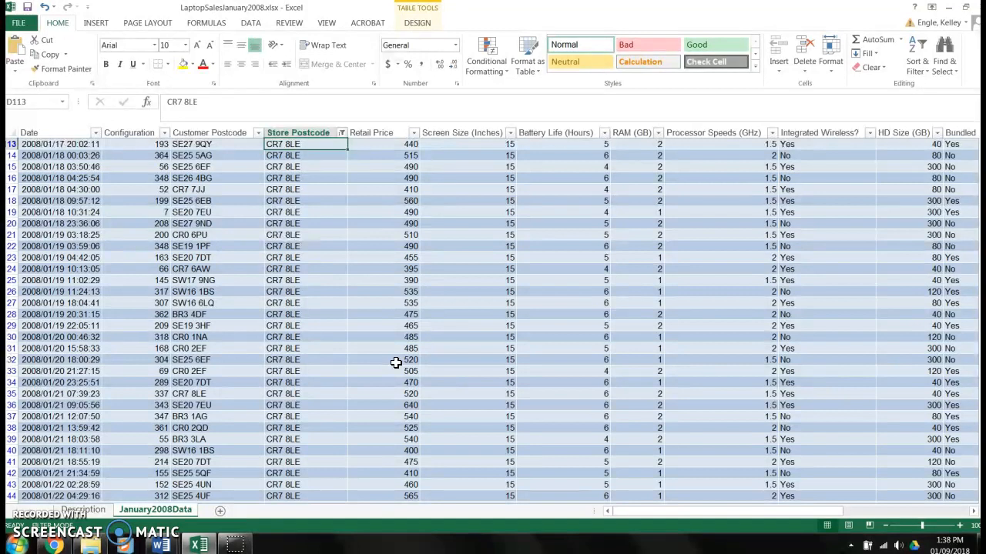
key("Up")
key("Up")
key("Up")
key("Up")
key("Up")
key("Up")
key("Up")
key("Up")
key("Up")
key("Up")
key("Up")
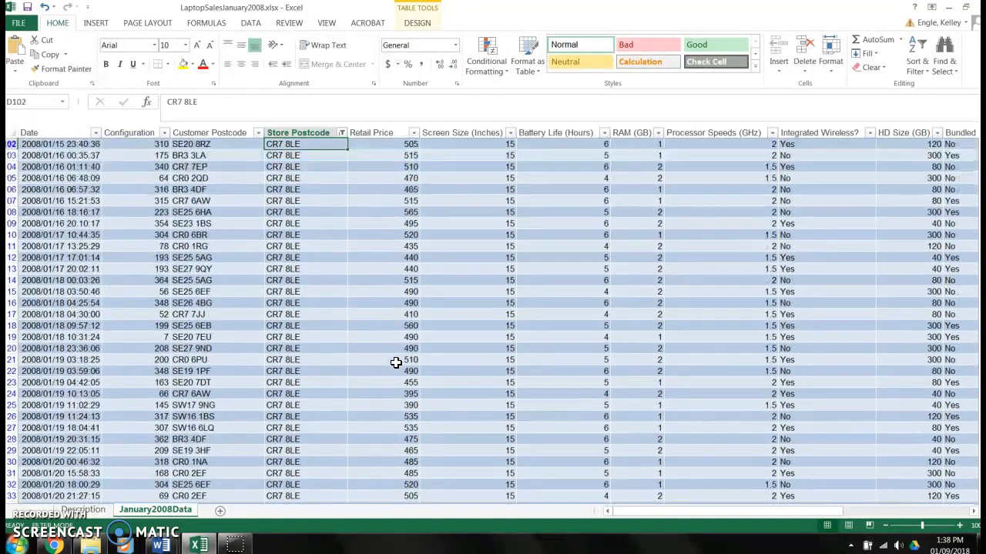